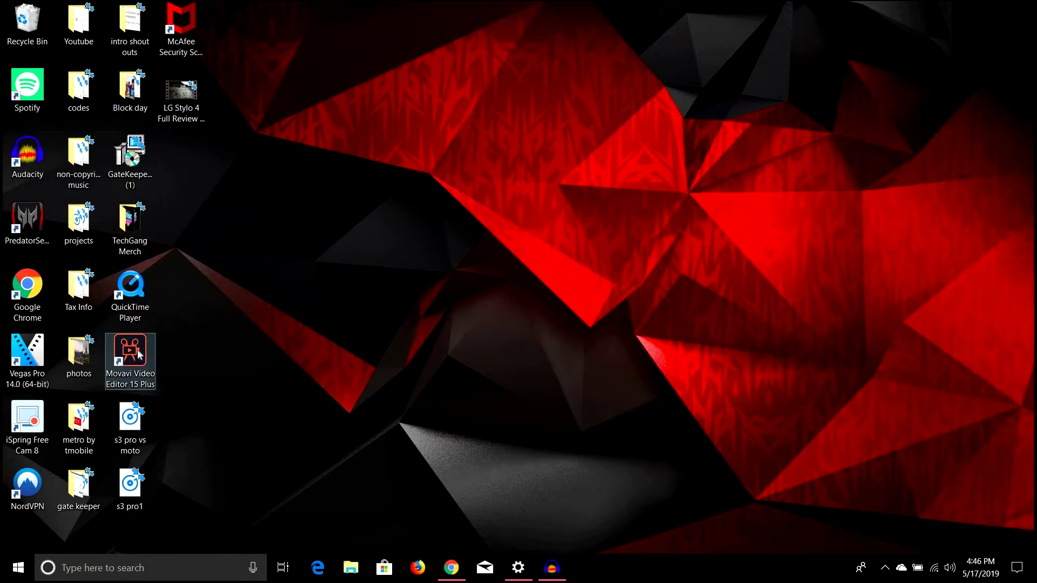
Launch Movavi Video Editor 15 Plus from the desktop and start a new empty project
{"action": "double_click", "coordinate": [137, 350]}
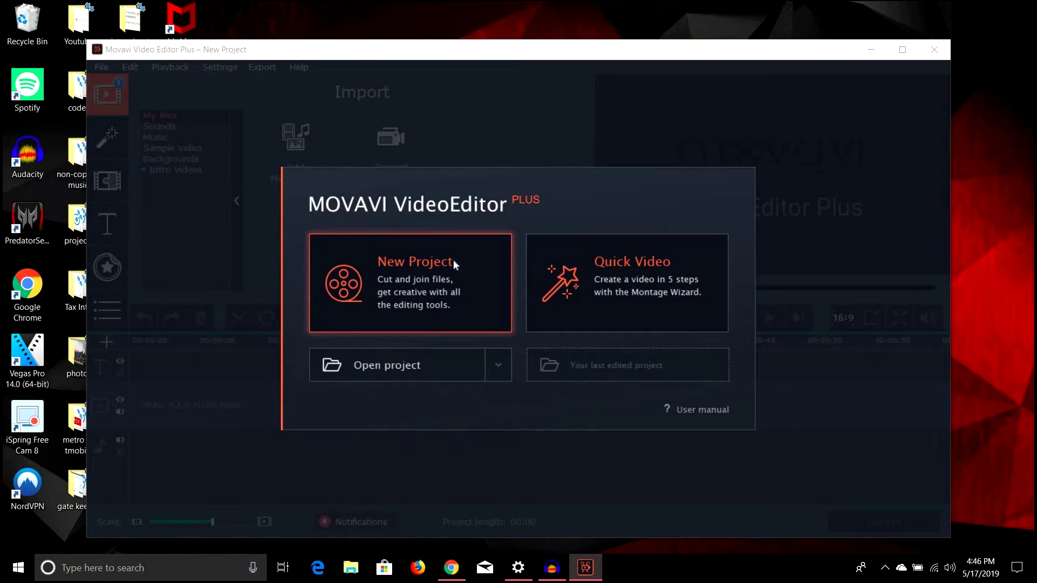
{"action": "left_click", "coordinate": [452, 260]}
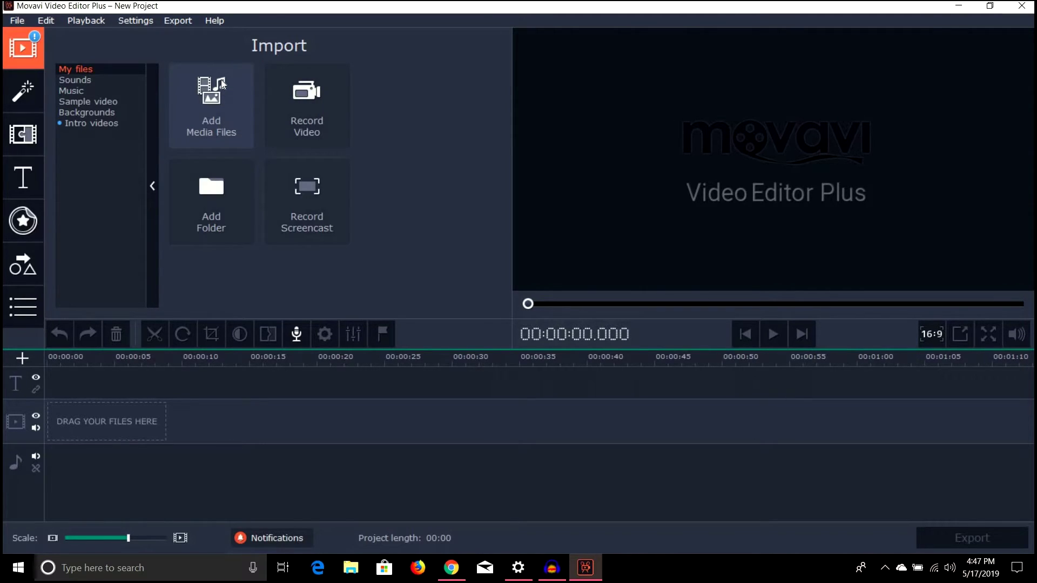
Import the 'LG Stylo 4 Full Review Is It Worth It' video from the Desktop
{"action": "left_click", "coordinate": [222, 79]}
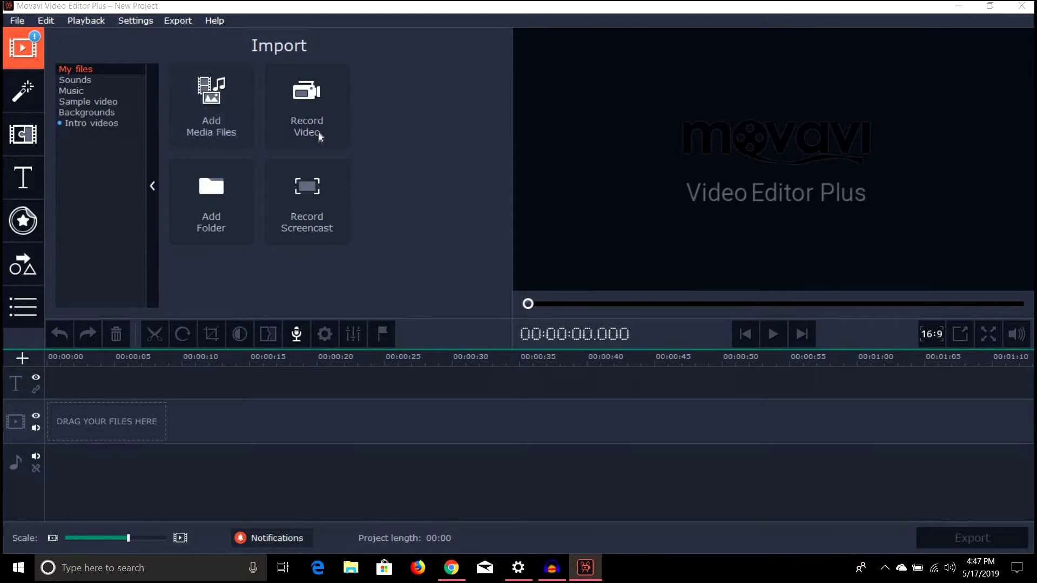
{"action": "scroll", "coordinate": [300, 233], "scroll_direction": "down", "scroll_amount": 1}
{"action": "left_click_drag", "start_coordinate": [487, 260], "coordinate": [212, 99]}
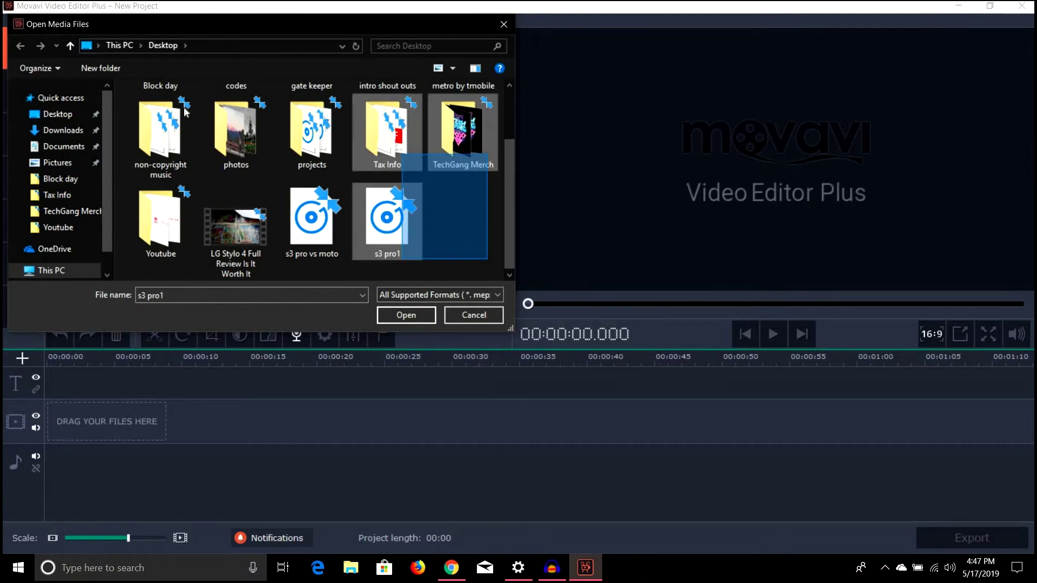
{"action": "left_click_drag", "start_coordinate": [213, 100], "coordinate": [453, 207]}
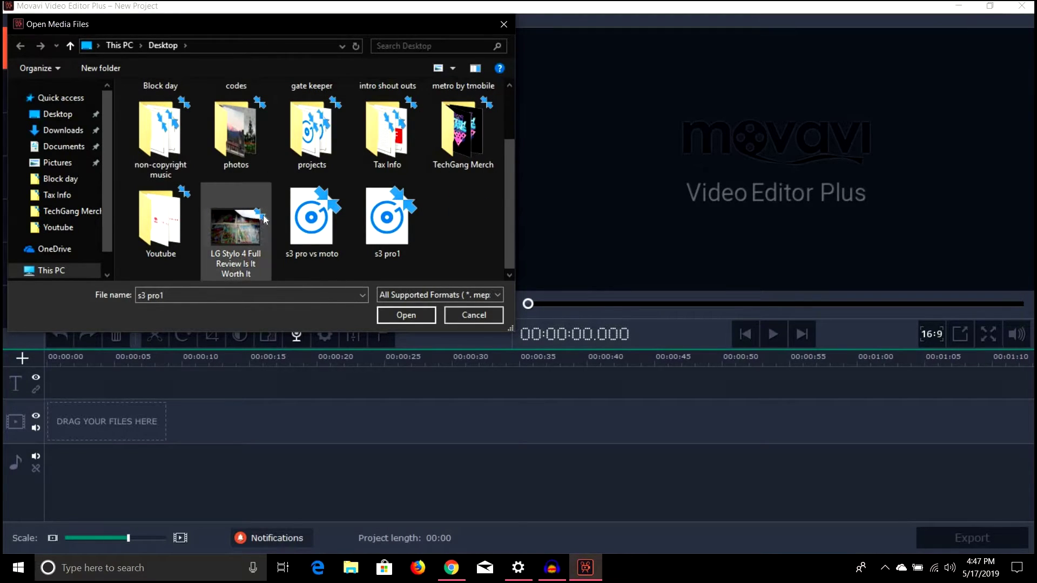
{"action": "double_click", "coordinate": [228, 223]}
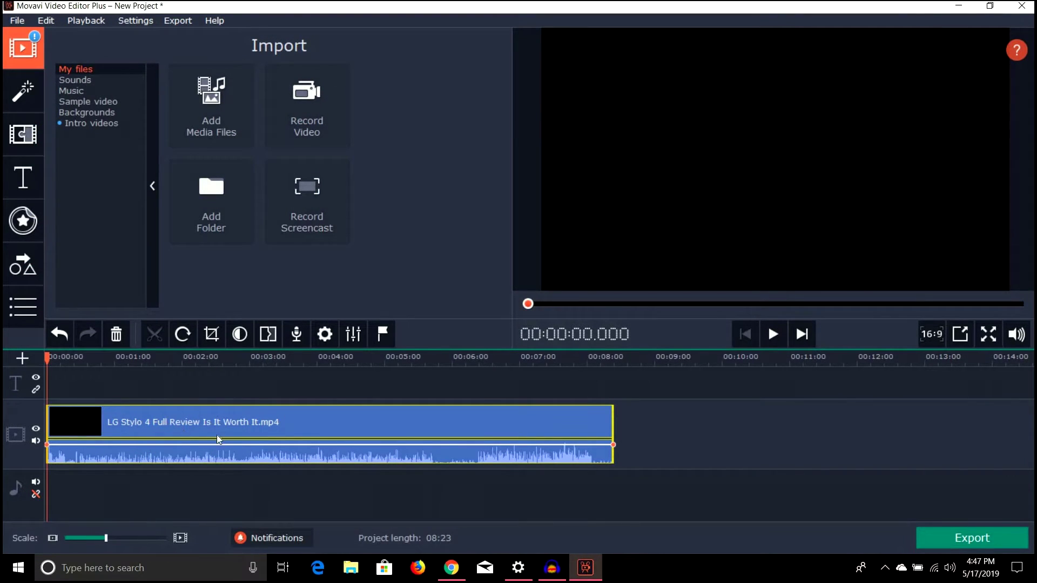
{"action": "left_click", "coordinate": [294, 332]}
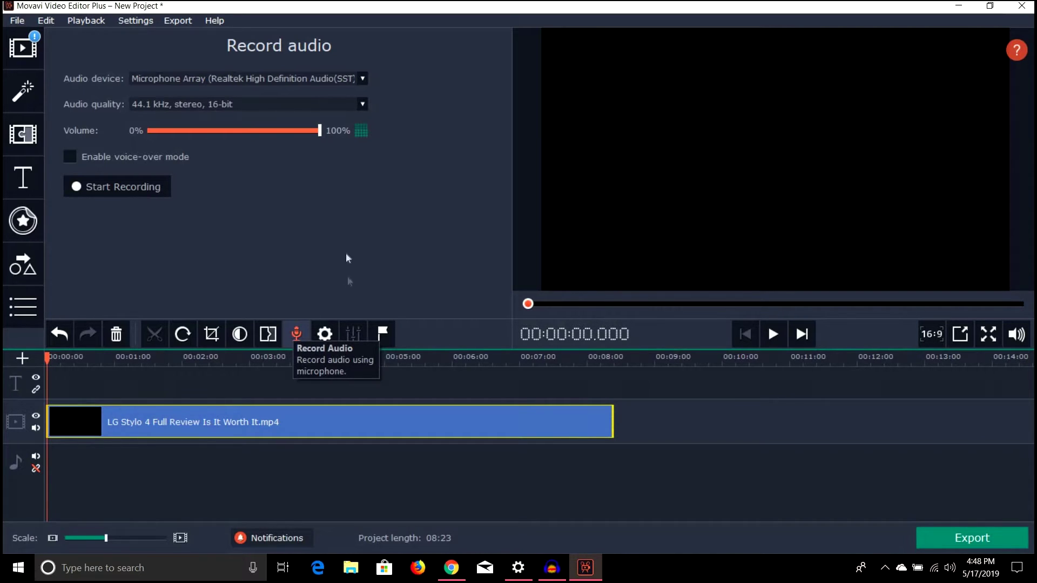
Record with the Yeti Stereo Microphone at 44.1 kHz mono, with voice-over mode enabled
{"action": "left_click", "coordinate": [225, 79]}
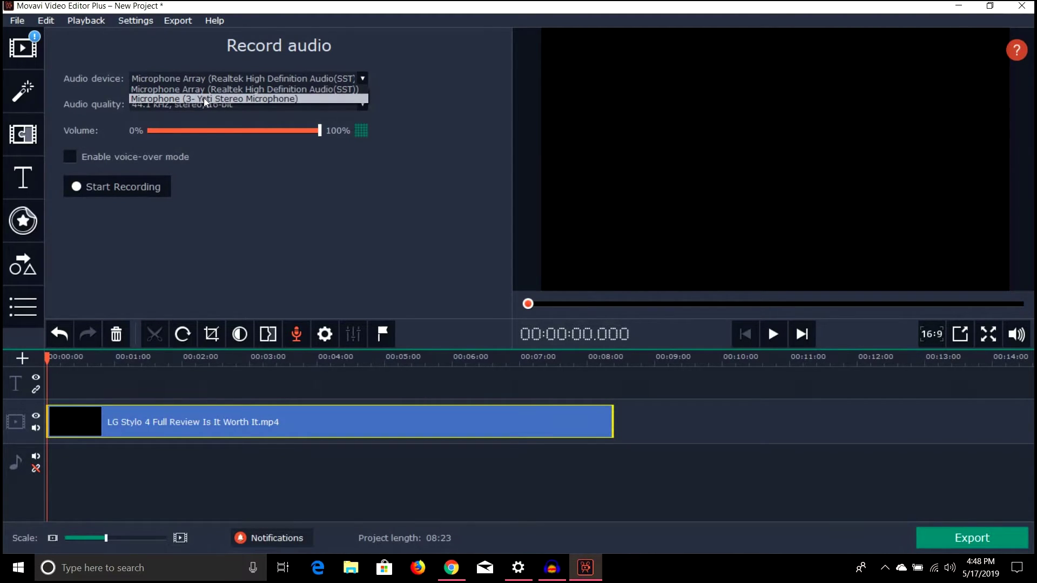
{"action": "left_click", "coordinate": [243, 98]}
{"action": "left_click", "coordinate": [257, 104]}
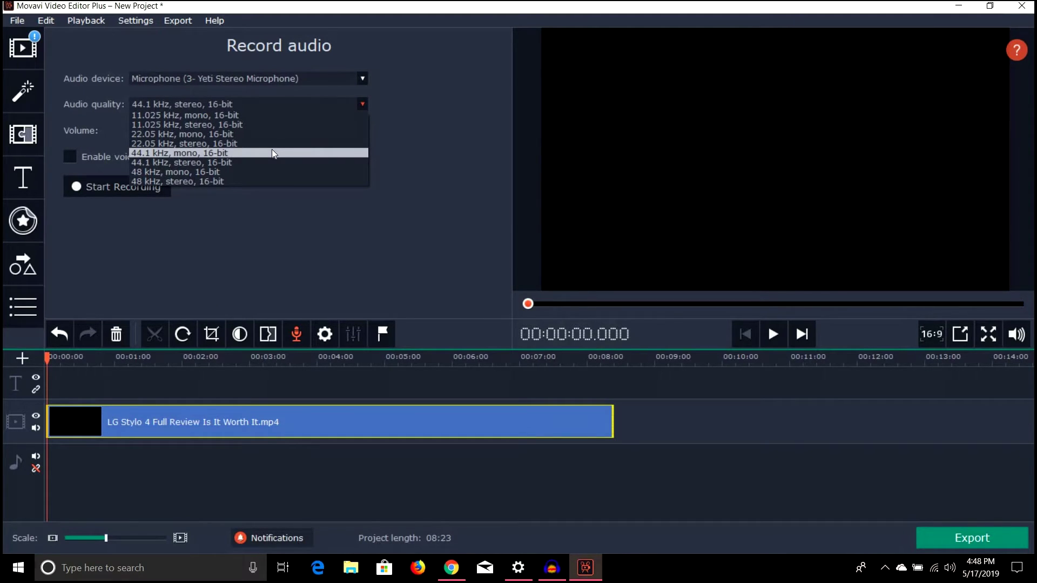
{"action": "left_click", "coordinate": [273, 150]}
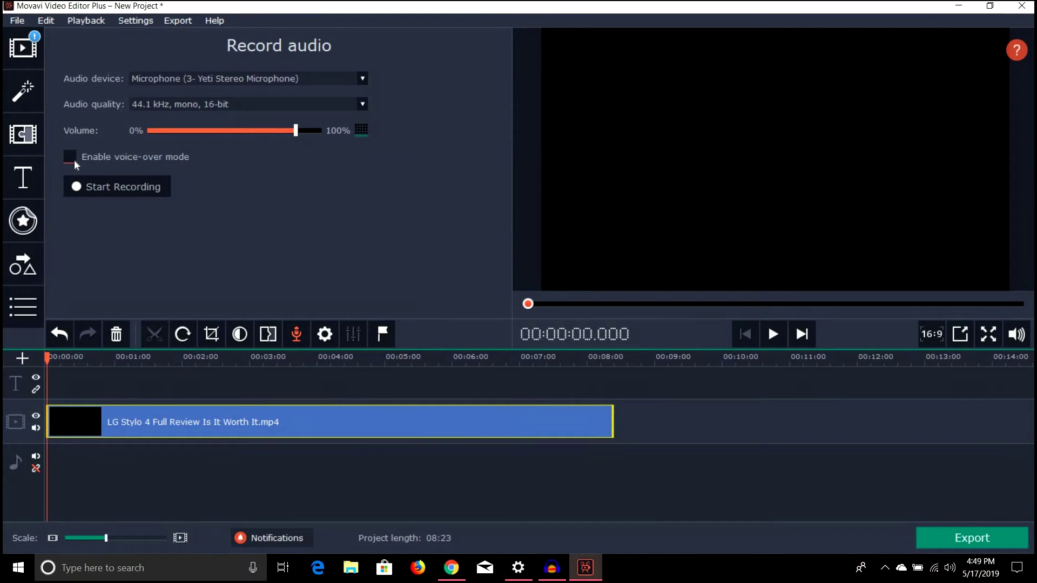
{"action": "left_click", "coordinate": [69, 159]}
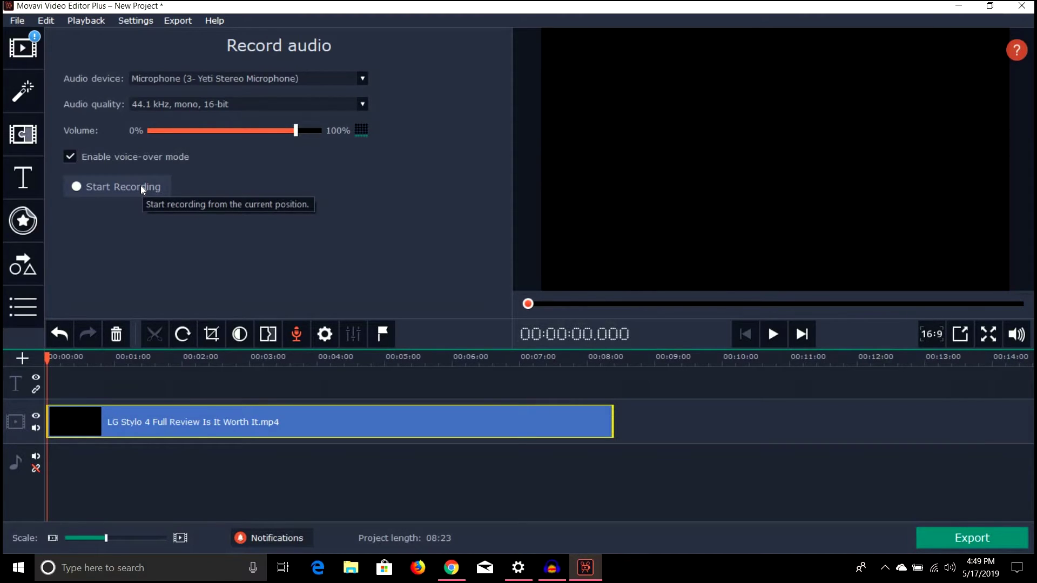
Record a short voiceover clip, then preview it once from the project start
{"action": "left_click", "coordinate": [140, 185]}
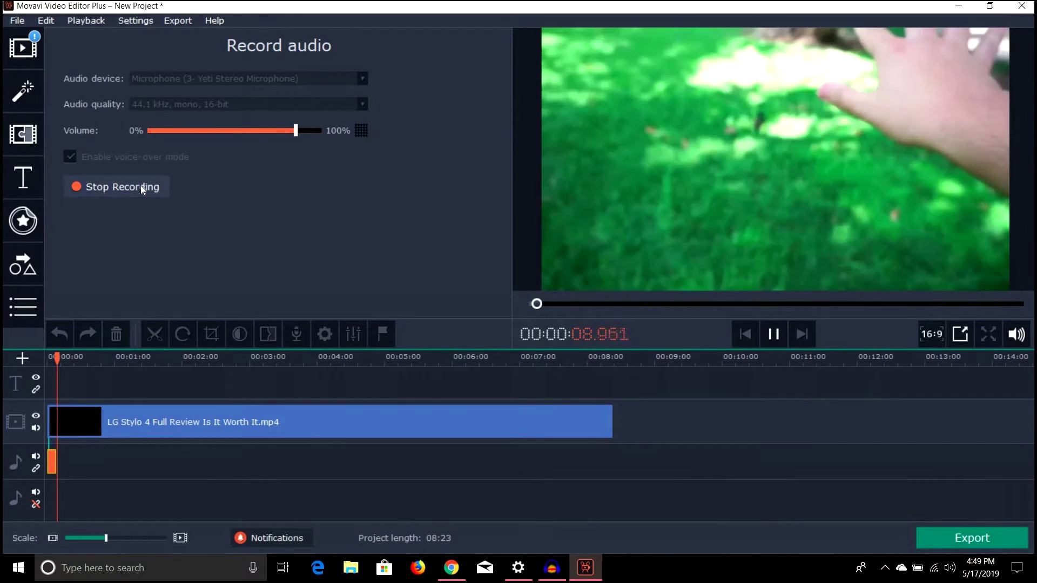
{"action": "left_click", "coordinate": [141, 186]}
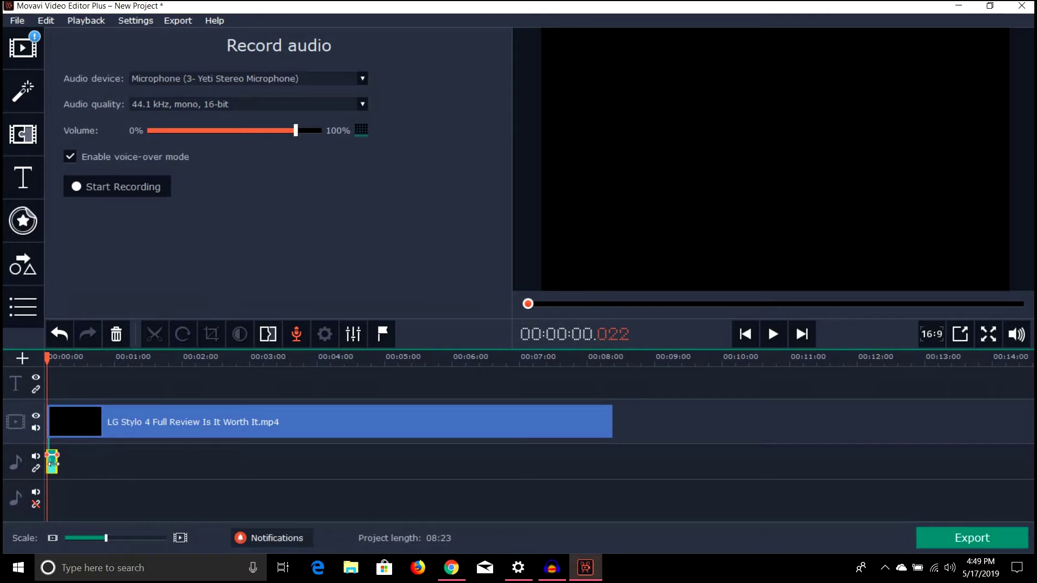
{"action": "left_click", "coordinate": [774, 334]}
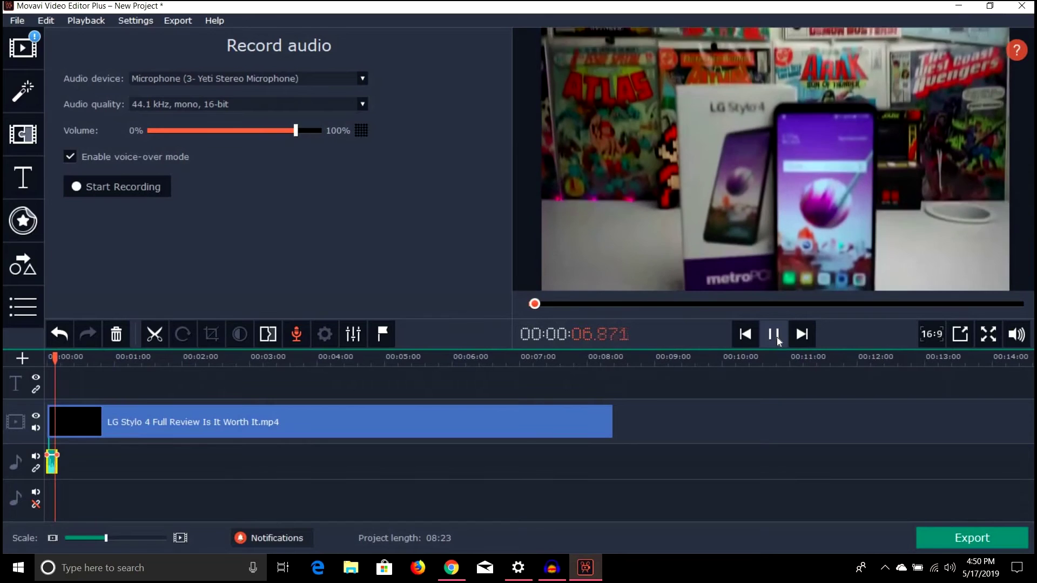
{"action": "left_click", "coordinate": [774, 334]}
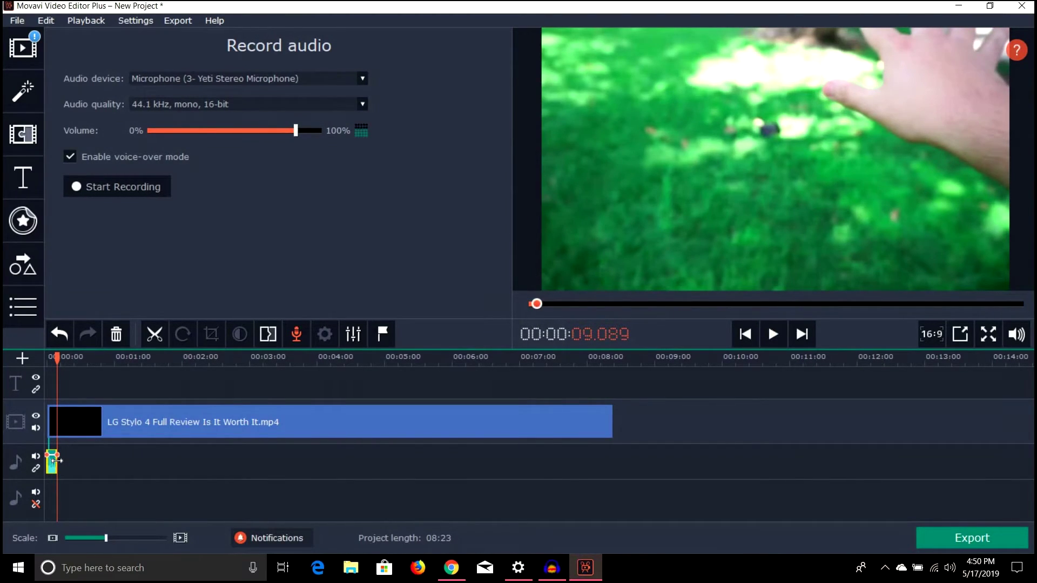
{"action": "key", "text": "Home"}
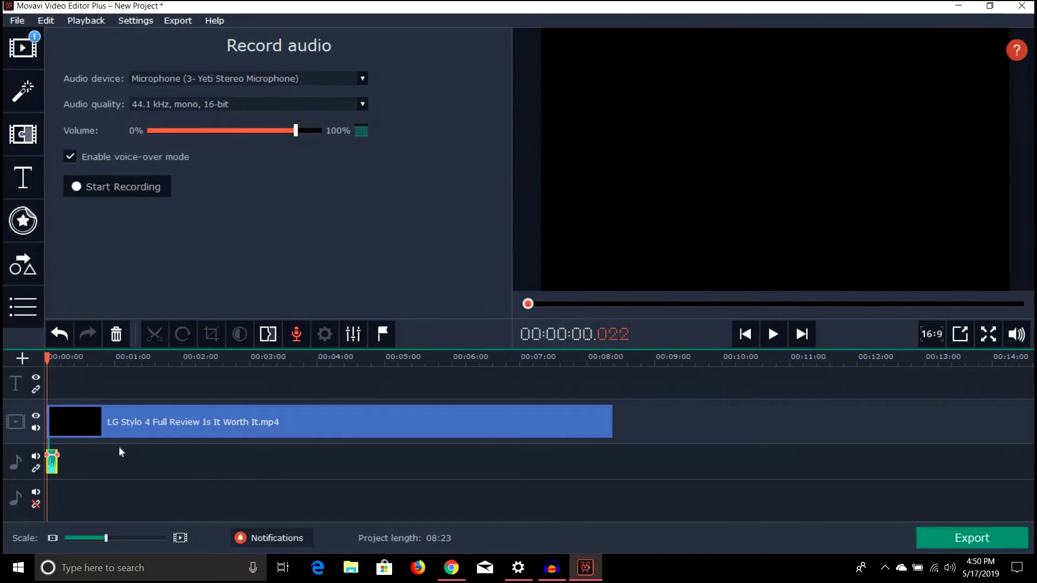
Cut the voiceover's opening at about 0.7 seconds and move the clip to the timeline start
{"action": "left_click", "coordinate": [113, 544]}
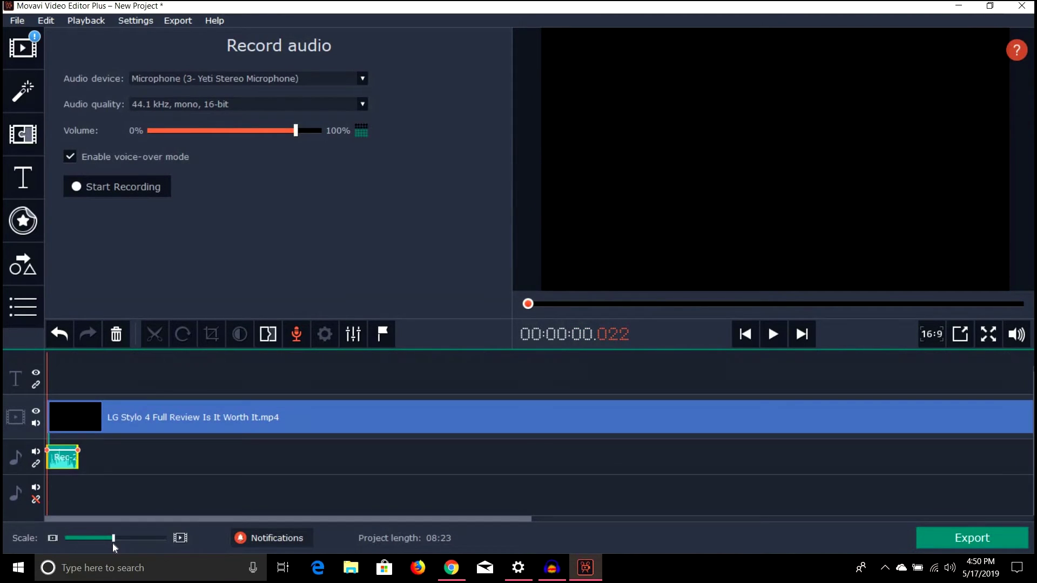
{"action": "left_click_drag", "start_coordinate": [114, 541], "coordinate": [135, 535]}
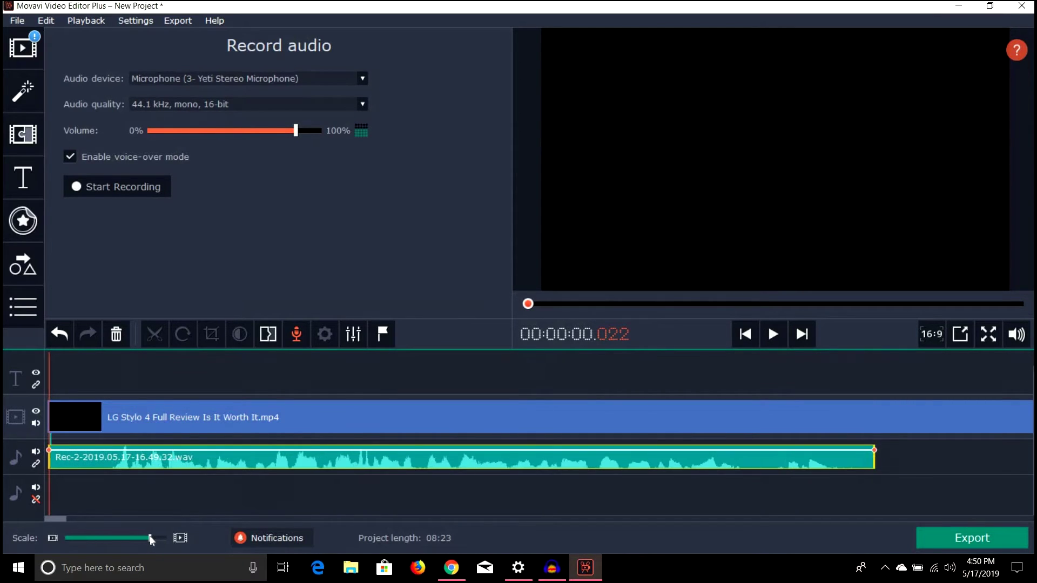
{"action": "left_click_drag", "start_coordinate": [136, 539], "coordinate": [150, 538]}
{"action": "left_click", "coordinate": [111, 461]}
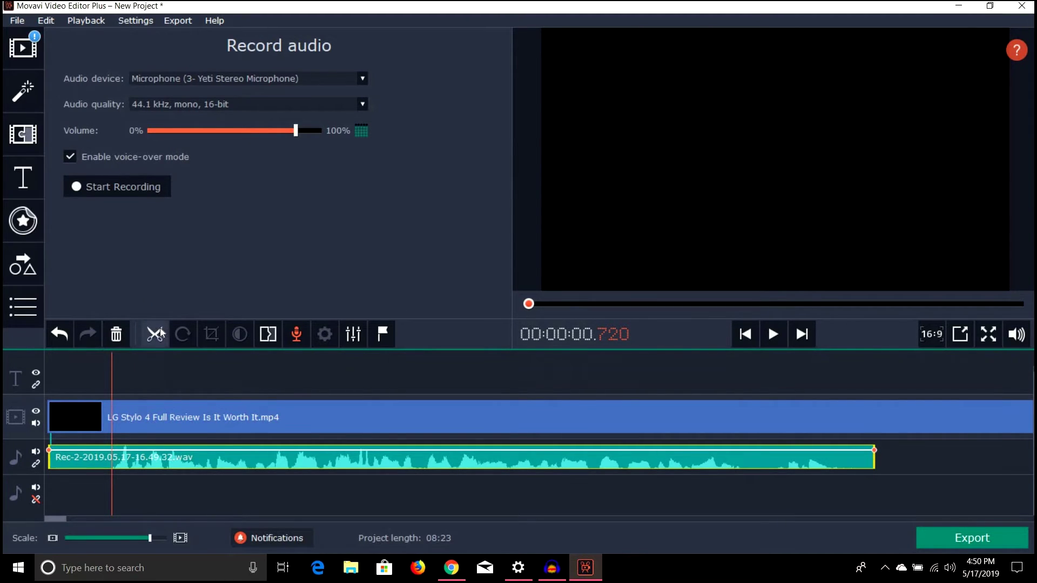
{"action": "double_click", "coordinate": [110, 463]}
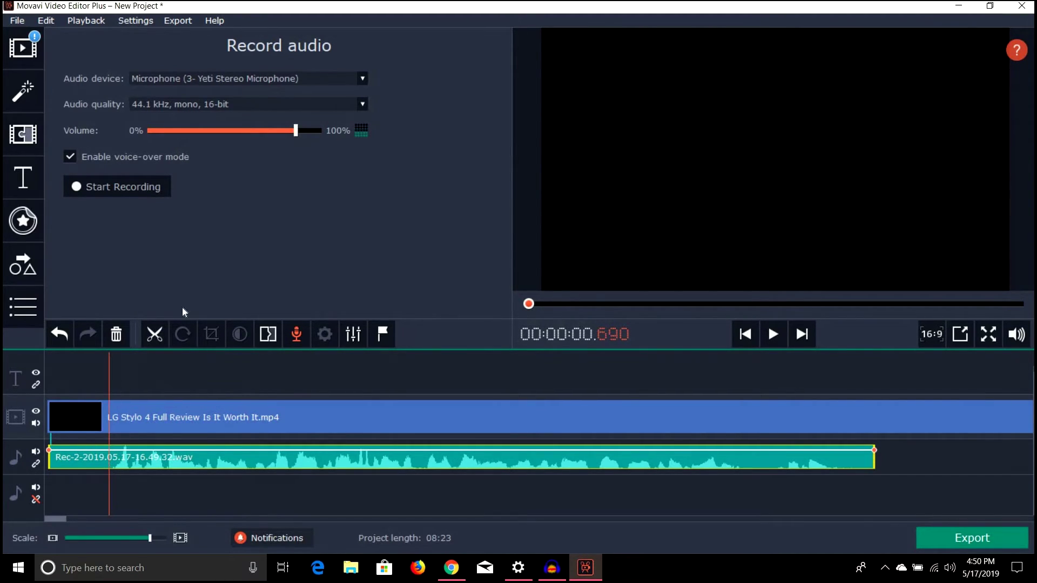
{"action": "left_click", "coordinate": [155, 335]}
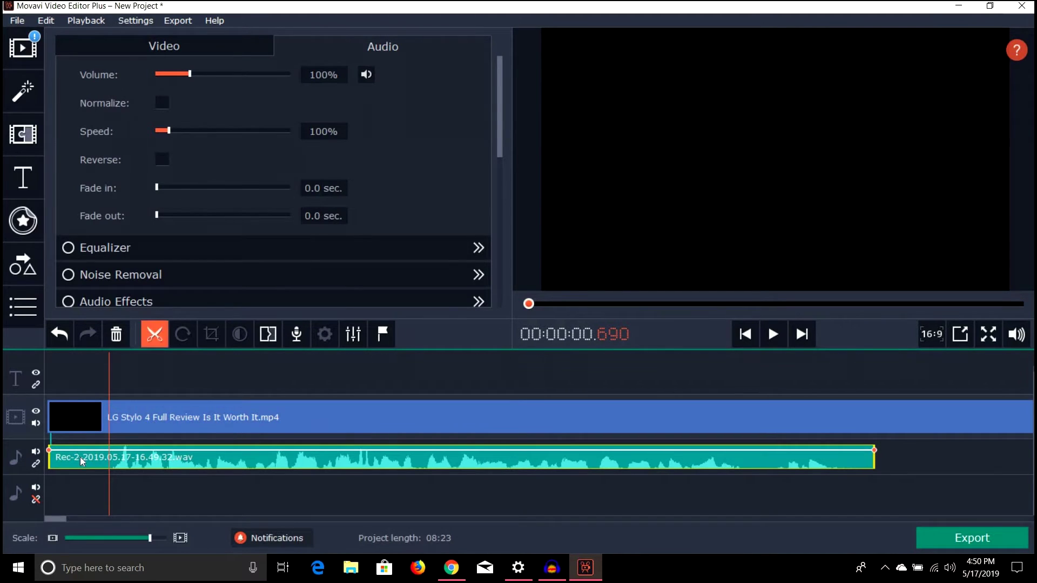
{"action": "left_click", "coordinate": [79, 457]}
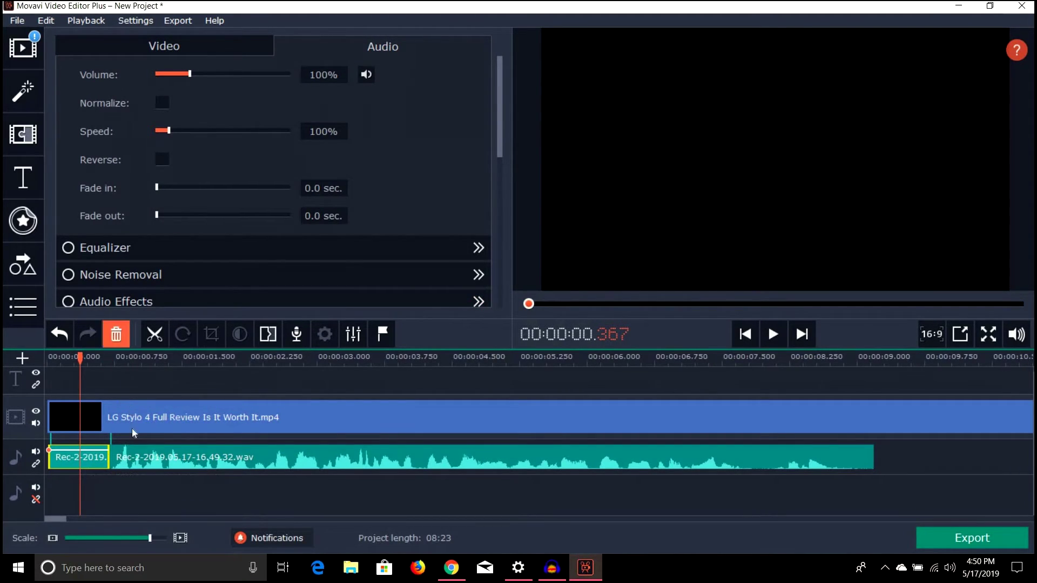
{"action": "left_click", "coordinate": [116, 335]}
{"action": "left_click", "coordinate": [141, 459]}
{"action": "left_click_drag", "start_coordinate": [141, 460], "coordinate": [47, 462]}
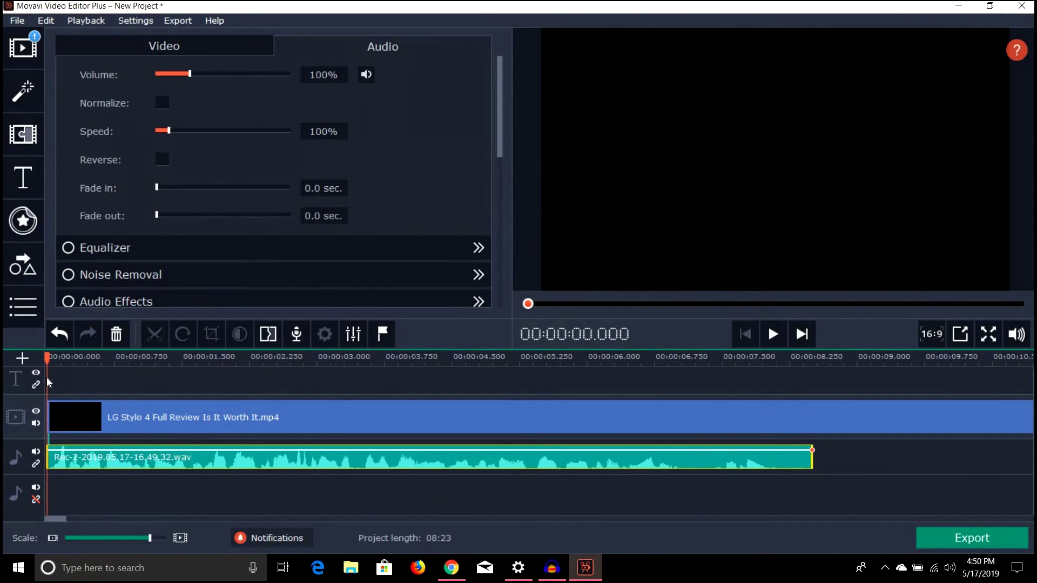
{"action": "left_click", "coordinate": [86, 383]}
Split off and delete the voiceover's short tail so it ends near 8.25 seconds
{"action": "left_click", "coordinate": [774, 333]}
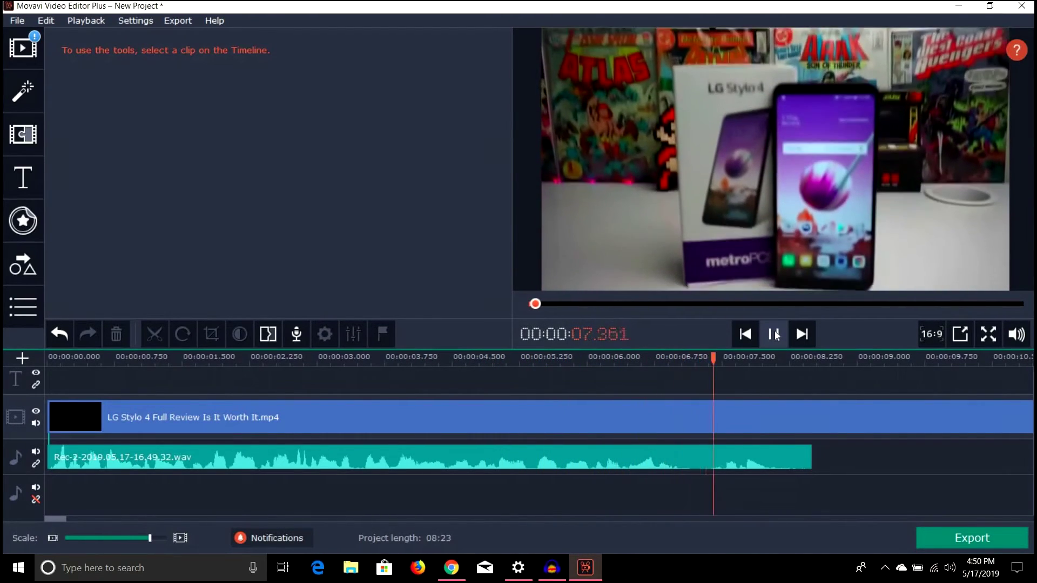
{"action": "left_click", "coordinate": [775, 331]}
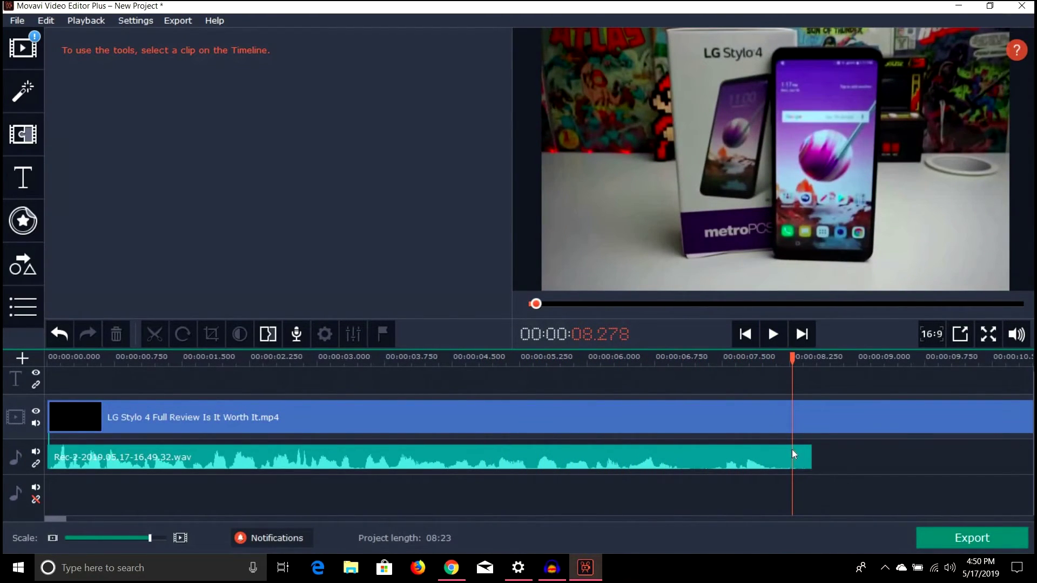
{"action": "left_click", "coordinate": [708, 445]}
{"action": "left_click", "coordinate": [153, 334]}
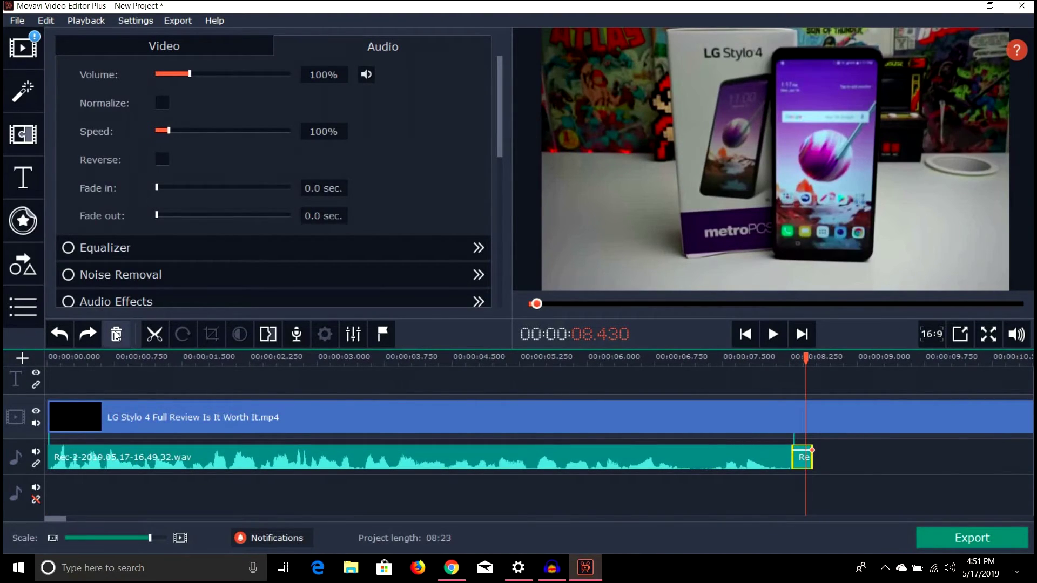
{"action": "left_click", "coordinate": [116, 335]}
{"action": "left_click", "coordinate": [464, 447]}
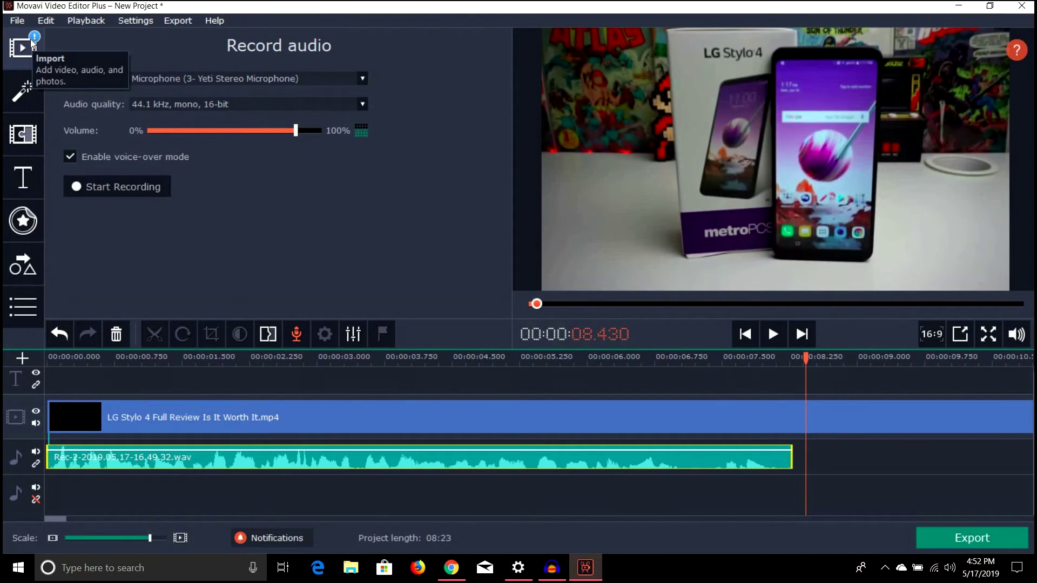
Import Sleeplessness from the non-copyright music folder onto a second audio track
{"action": "left_click", "coordinate": [22, 47]}
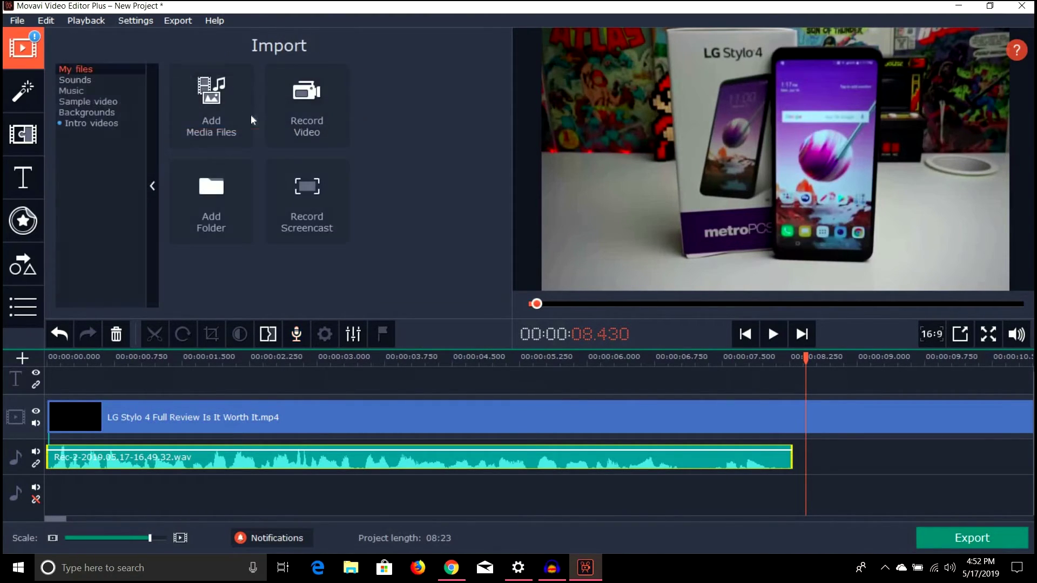
{"action": "left_click", "coordinate": [231, 116]}
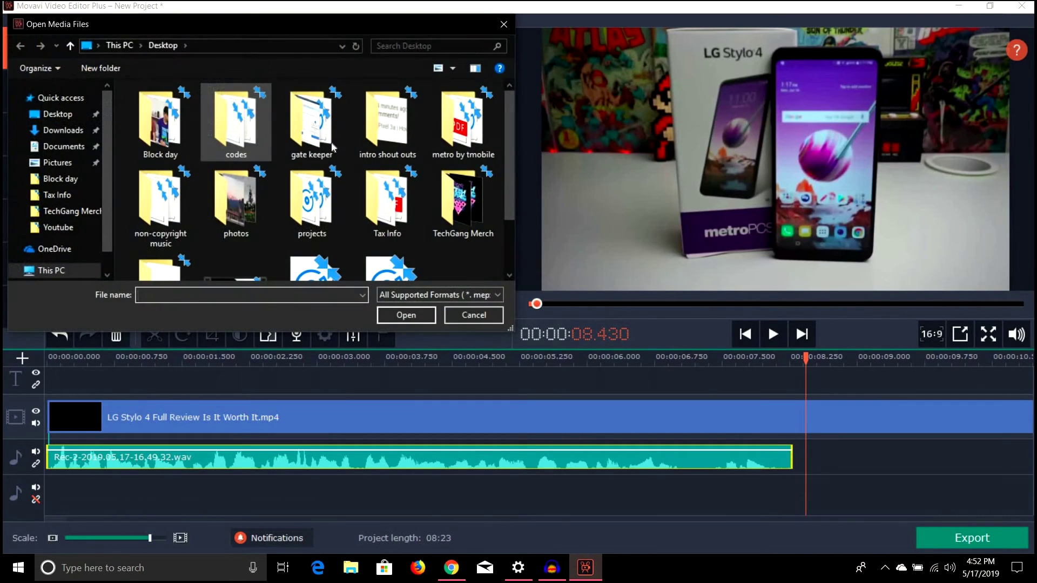
{"action": "scroll", "coordinate": [311, 130], "scroll_direction": "down", "scroll_amount": 2}
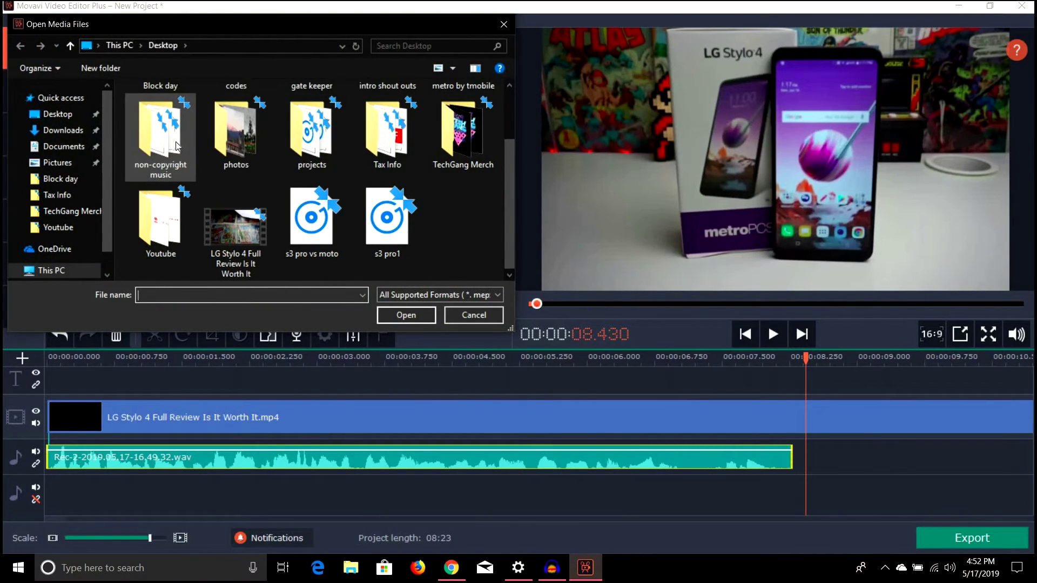
{"action": "double_click", "coordinate": [176, 144]}
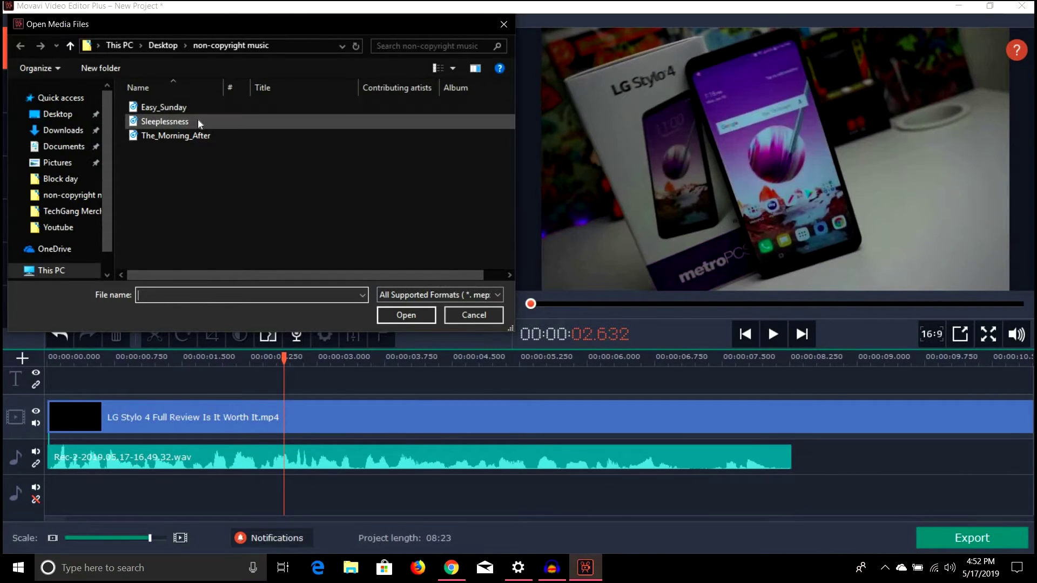
{"action": "left_click", "coordinate": [198, 120]}
{"action": "left_click", "coordinate": [406, 316]}
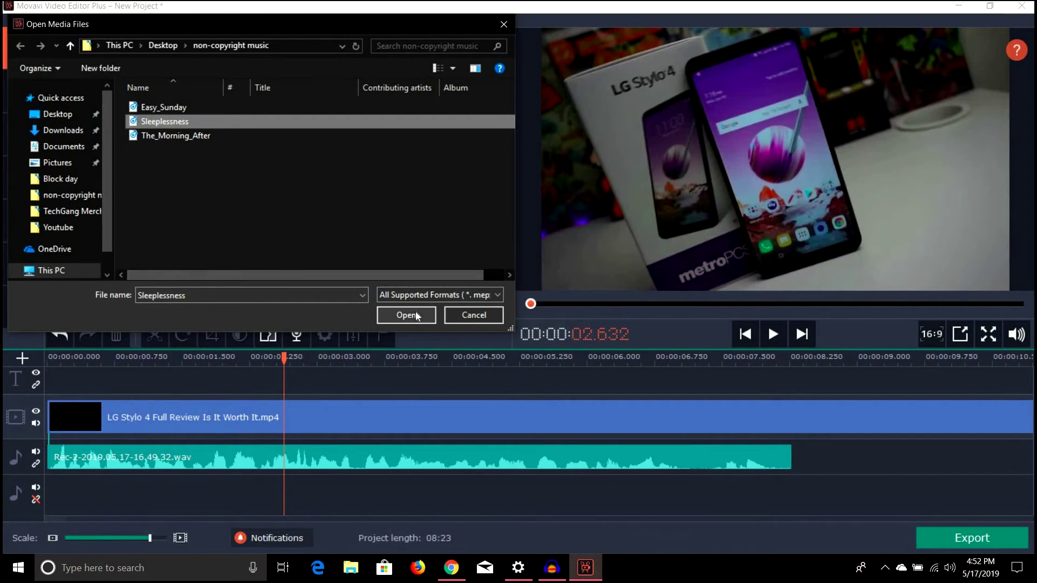
{"action": "scroll", "coordinate": [300, 454], "scroll_direction": "down", "scroll_amount": 1}
{"action": "scroll", "coordinate": [176, 481], "scroll_direction": "down", "scroll_amount": 2}
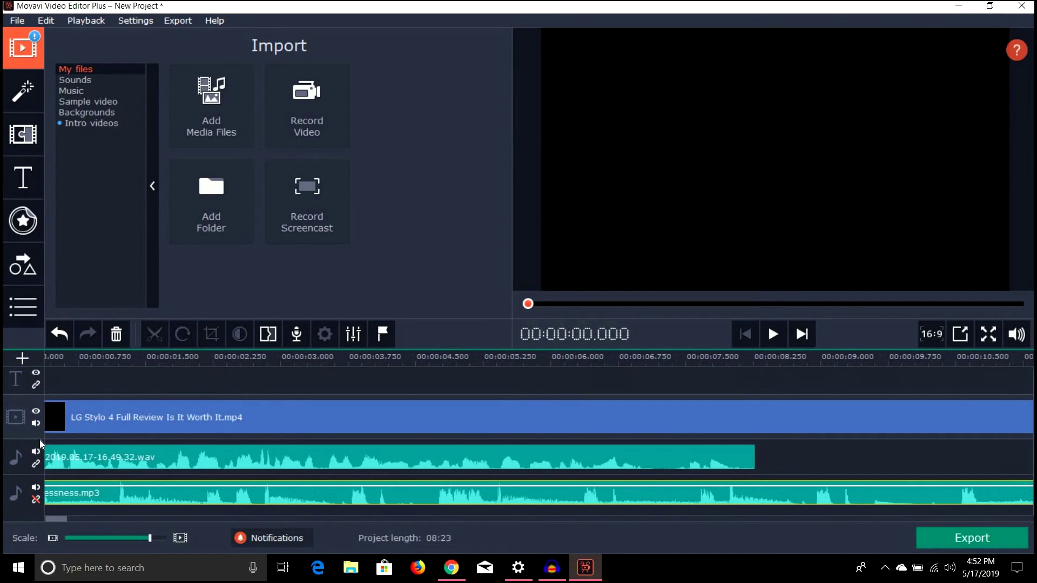
{"action": "scroll", "coordinate": [135, 543], "scroll_direction": "down", "scroll_amount": 1}
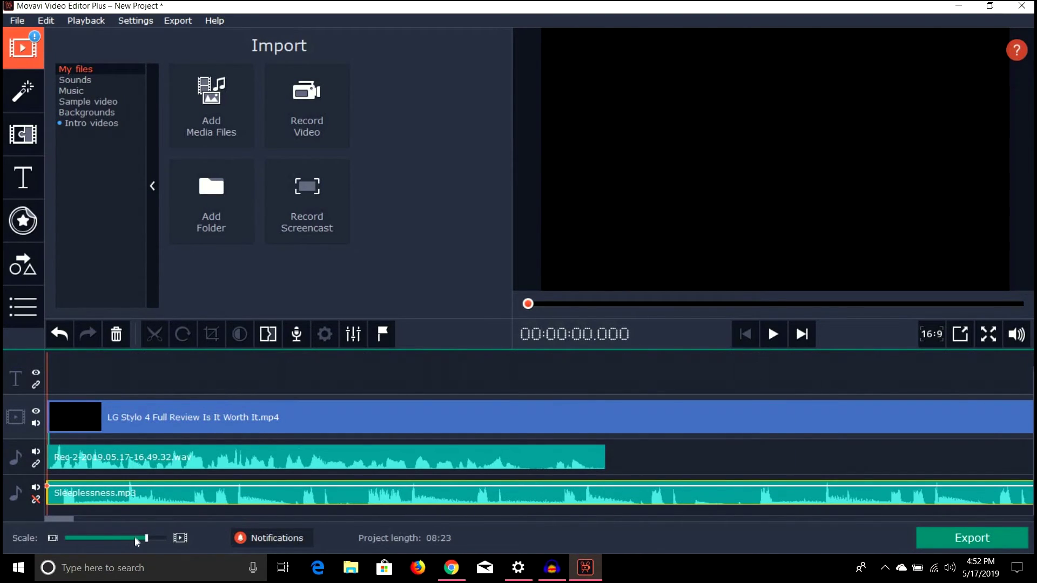
{"action": "scroll", "coordinate": [106, 535], "scroll_direction": "down", "scroll_amount": 2}
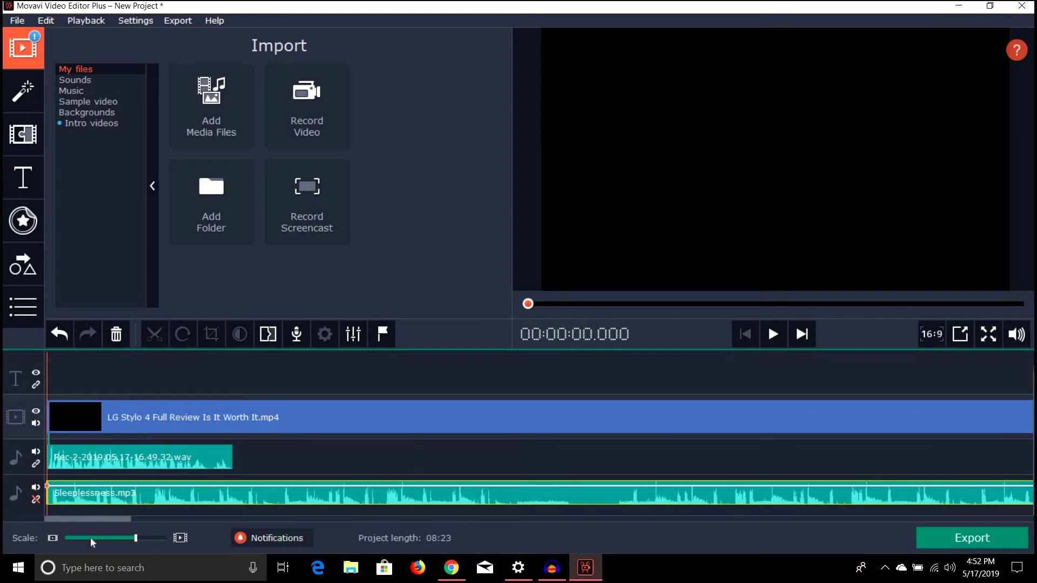
{"action": "scroll", "coordinate": [89, 538], "scroll_direction": "down", "scroll_amount": 2}
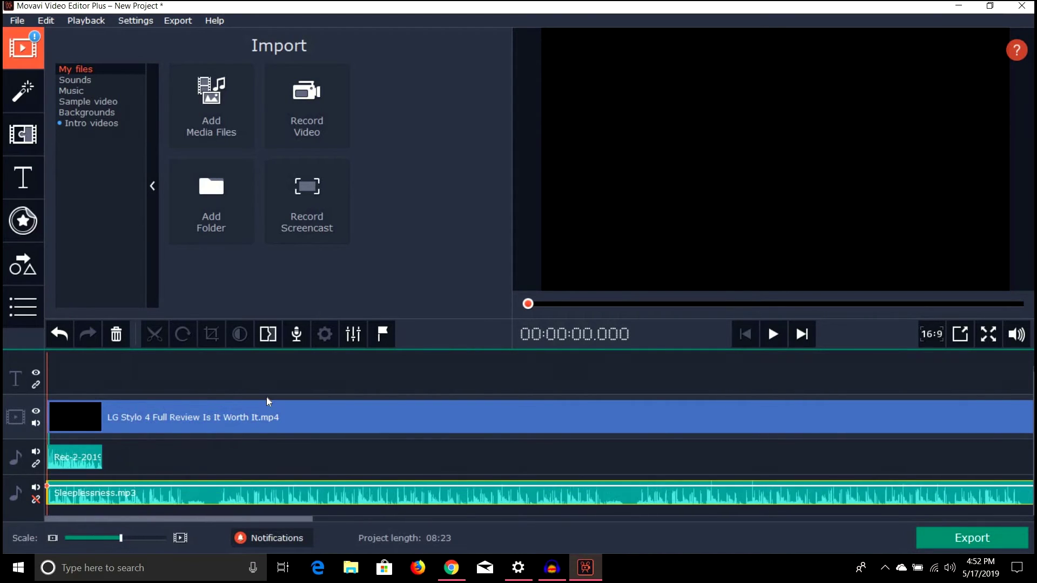
{"action": "left_click", "coordinate": [768, 335]}
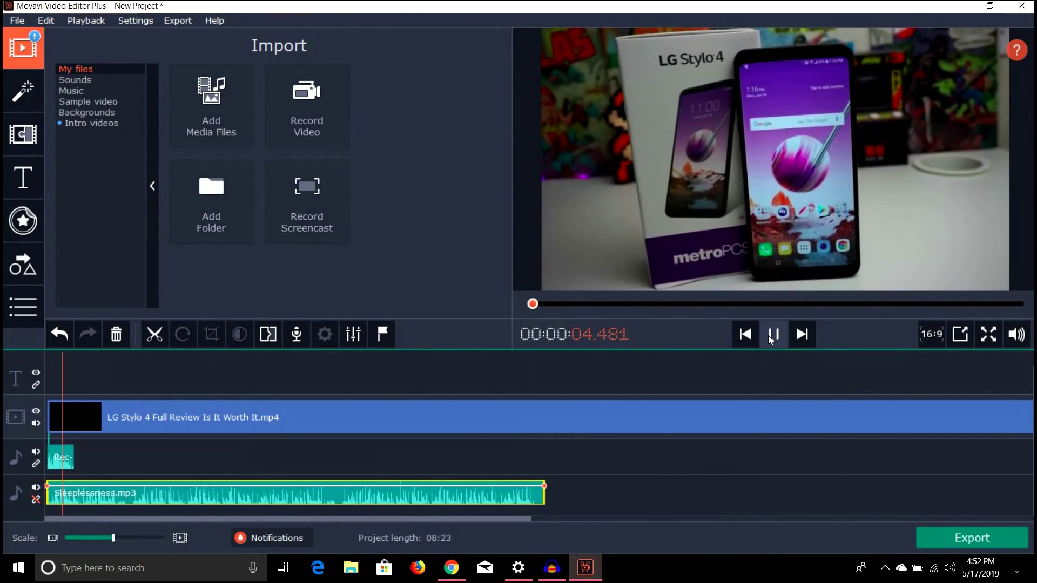
{"action": "left_click", "coordinate": [346, 491]}
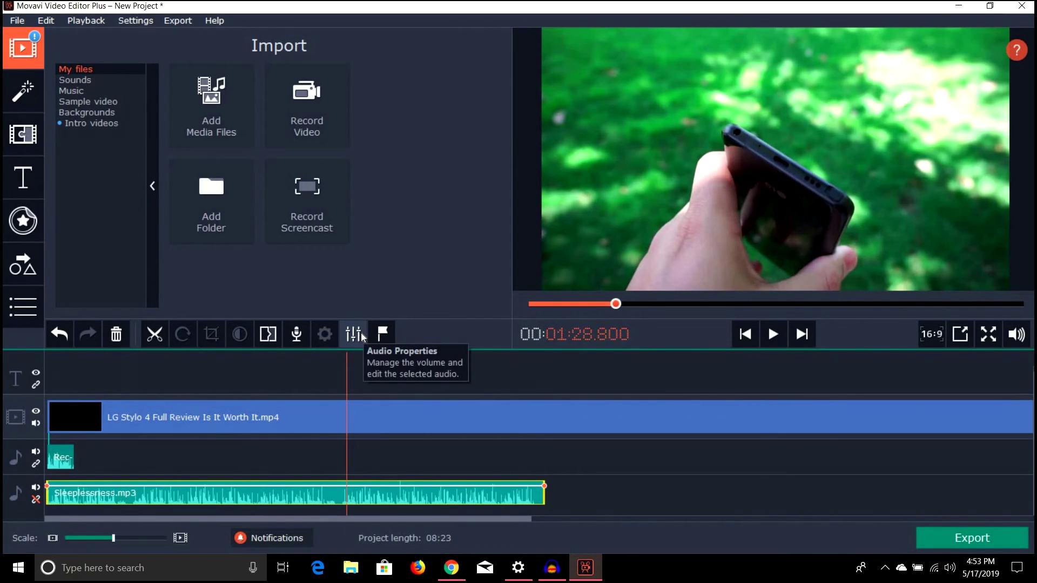
{"action": "left_click", "coordinate": [361, 333]}
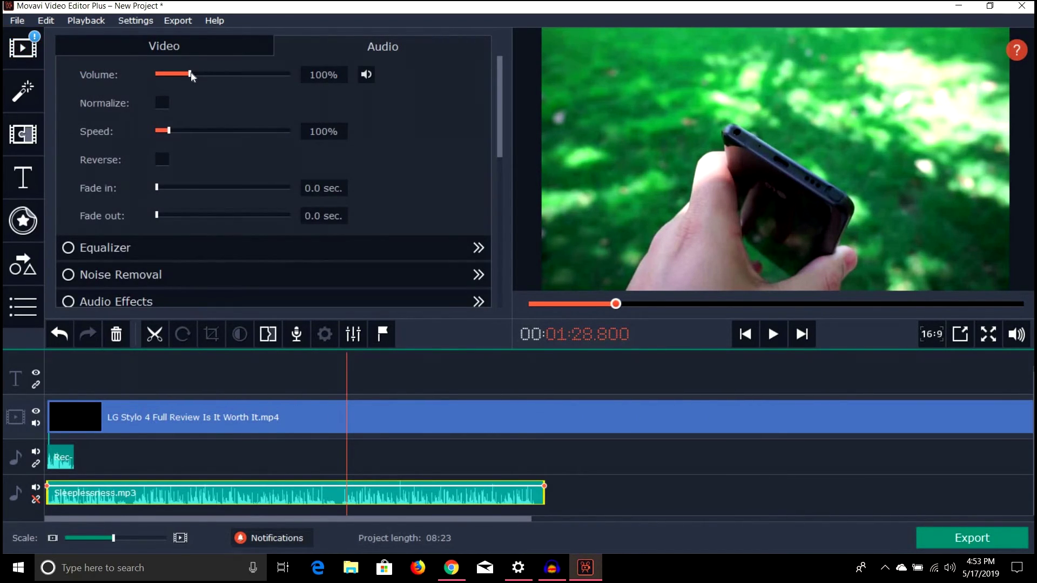
Set the Sleeplessness music volume to 12% and start previewing the project
{"action": "left_click_drag", "start_coordinate": [191, 76], "coordinate": [167, 80]}
{"action": "left_click", "coordinate": [72, 446]}
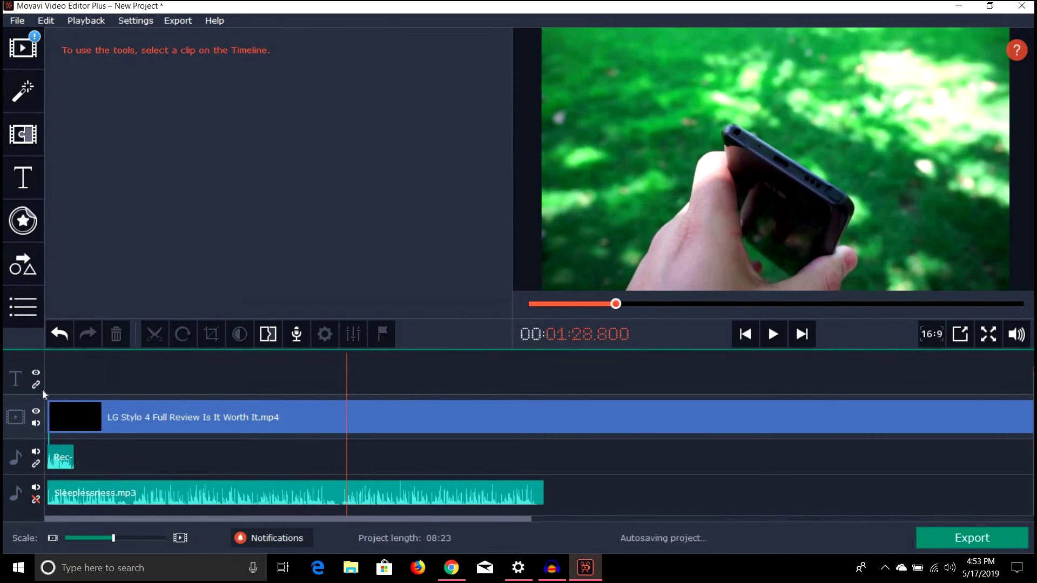
{"action": "left_click", "coordinate": [55, 418]}
{"action": "left_click", "coordinate": [773, 334]}
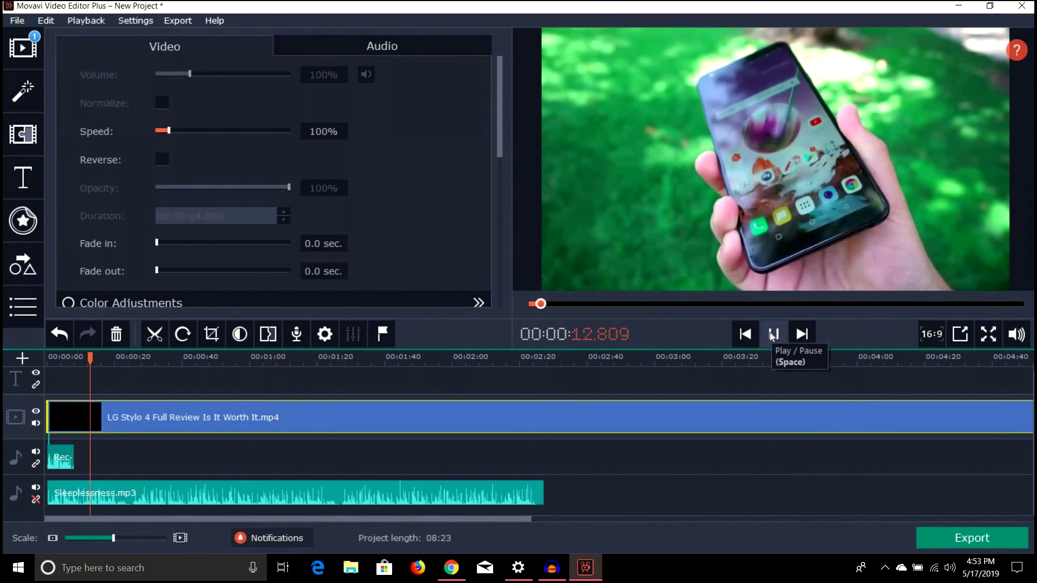
Pause the project preview at about 14 seconds
{"action": "left_click", "coordinate": [772, 335]}
{"action": "scroll", "coordinate": [315, 167], "scroll_direction": "down", "scroll_amount": 5}
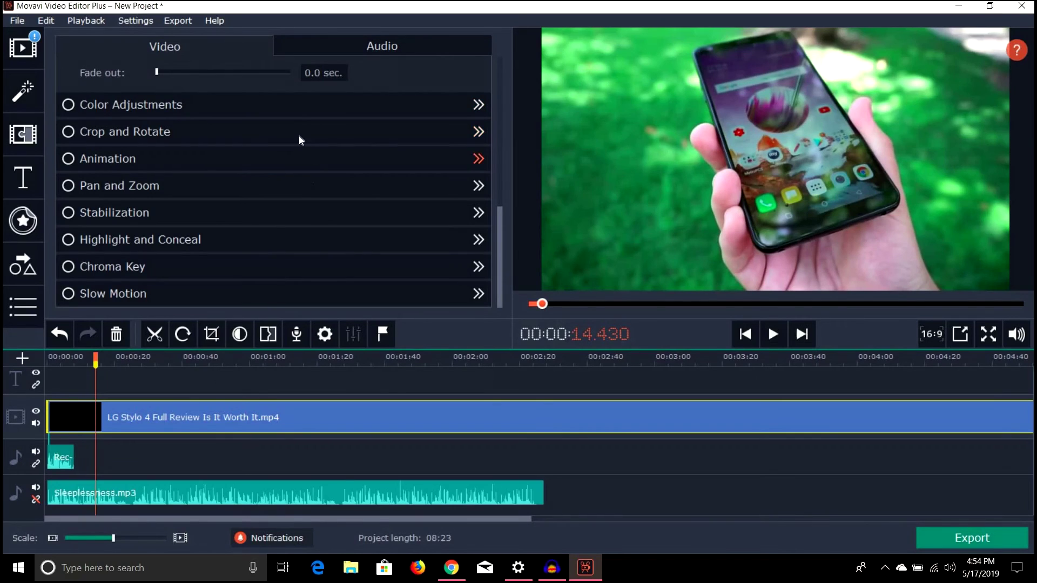